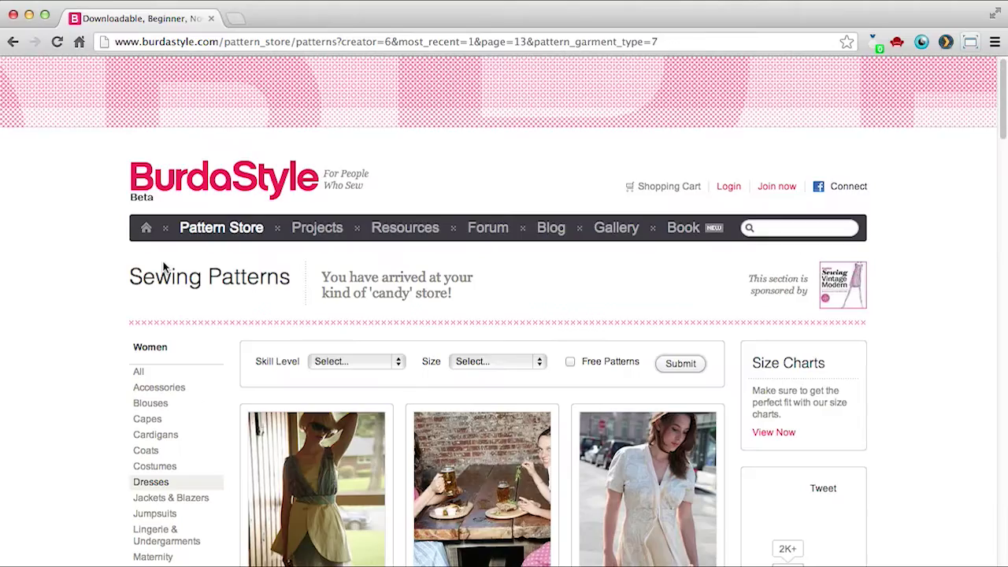
- Find the Danielle #9306 dress in the Dresses store and browse its 9306.pdf pattern pieces
scroll(163, 266, down, 15)
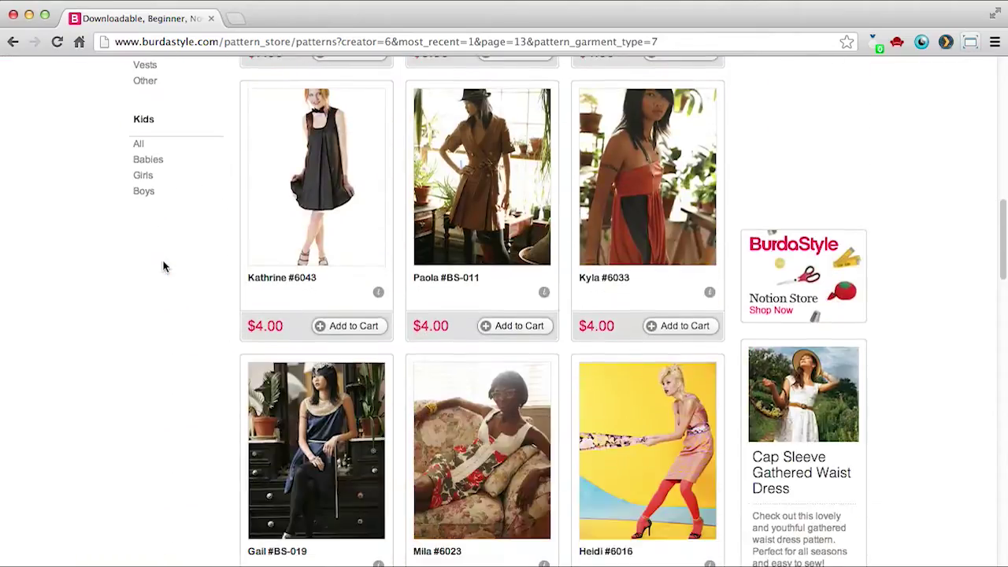
scroll(162, 267, down, 5)
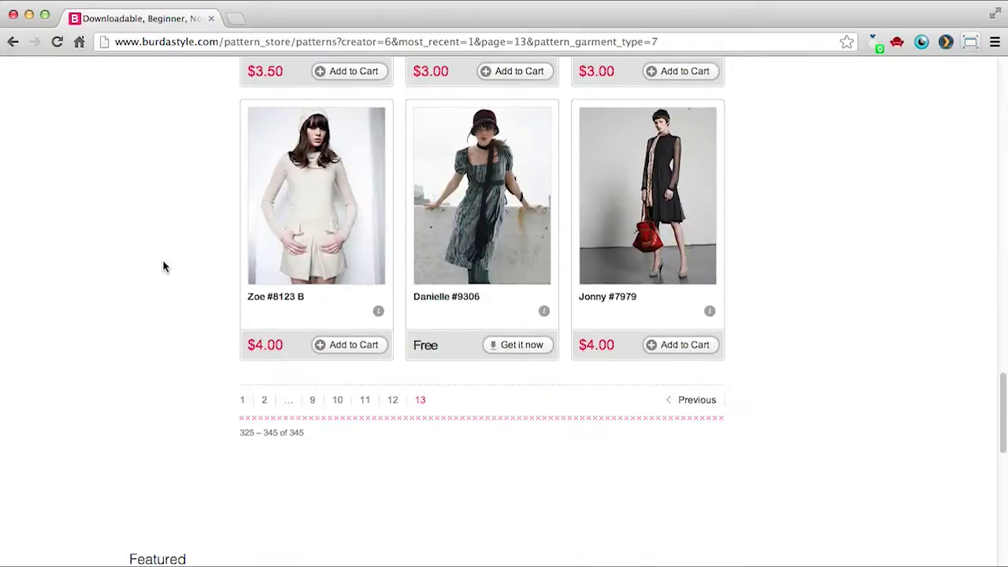
click(497, 212)
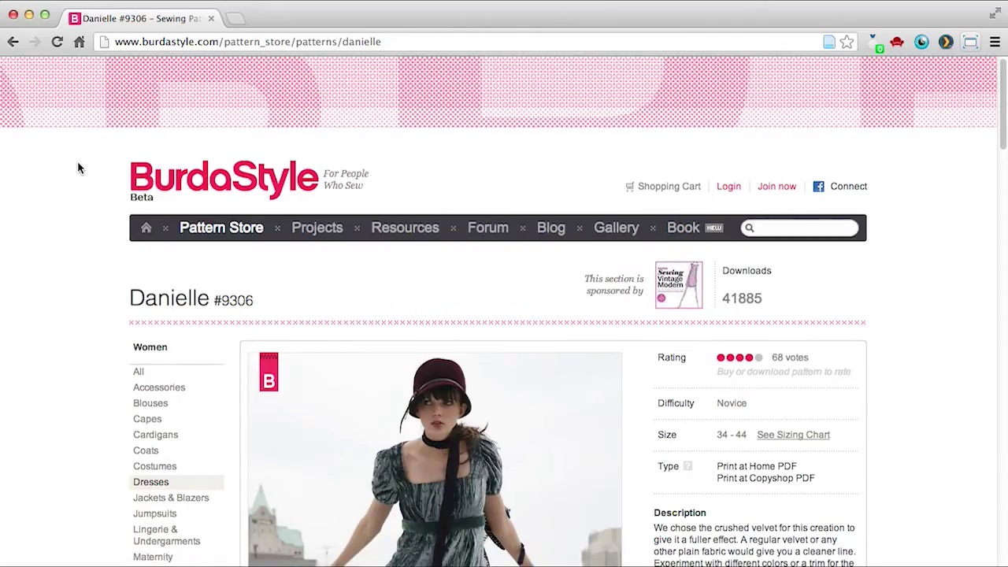
scroll(77, 161, down, 3)
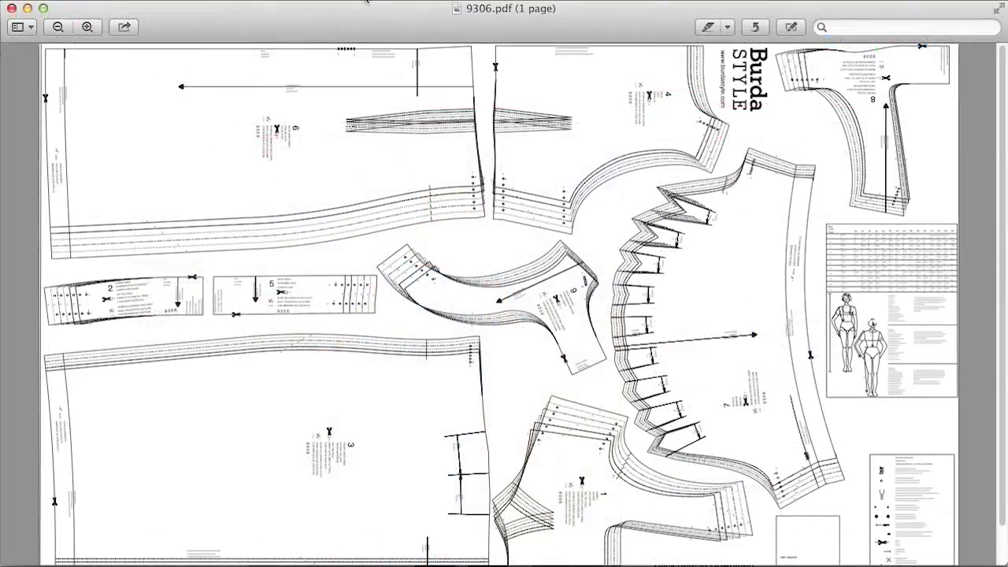
ctrl+scroll(366, 2, up, 5)
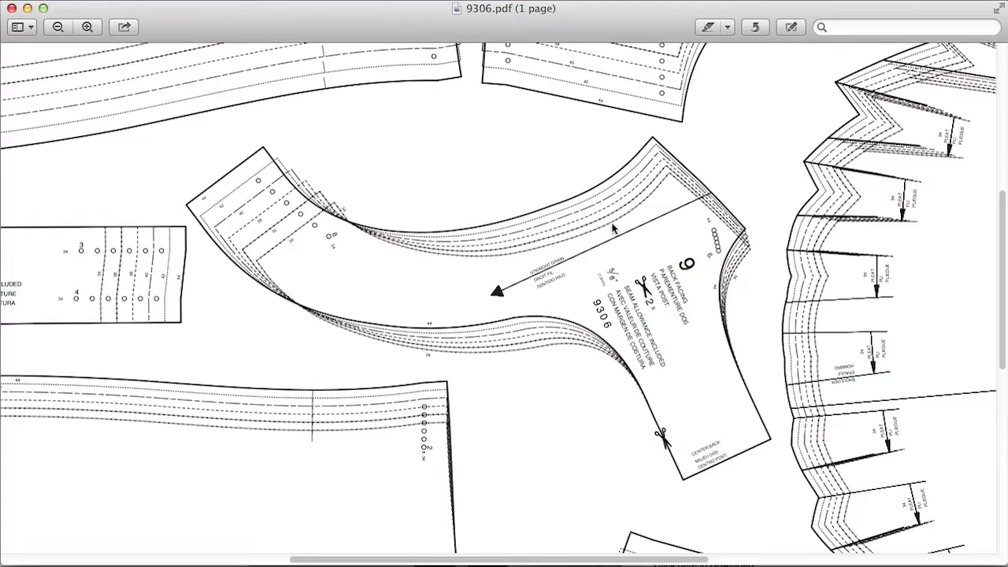
scroll(613, 228, up, 5)
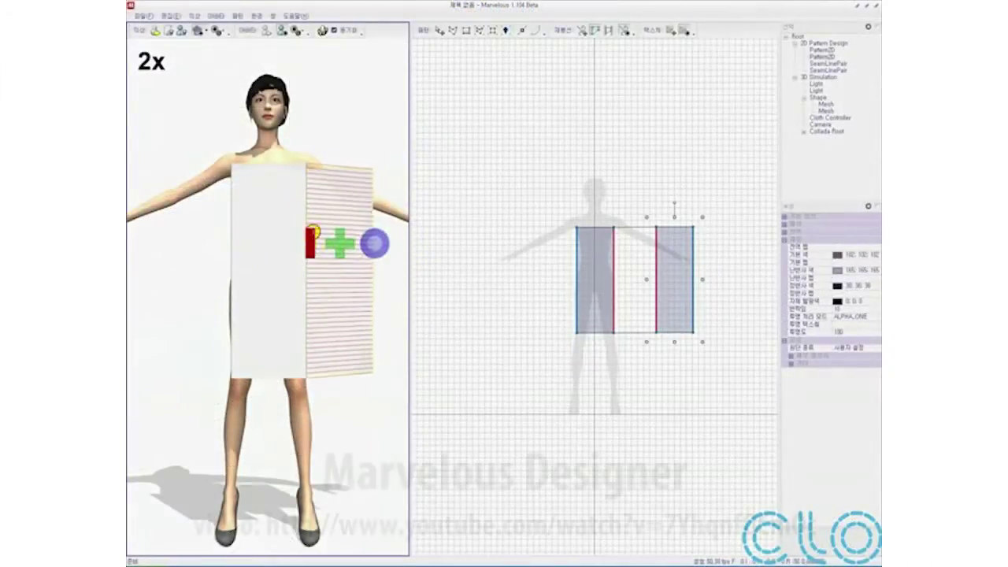
- Move the back panel behind the front piece and start the cloth simulation
click(332, 215)
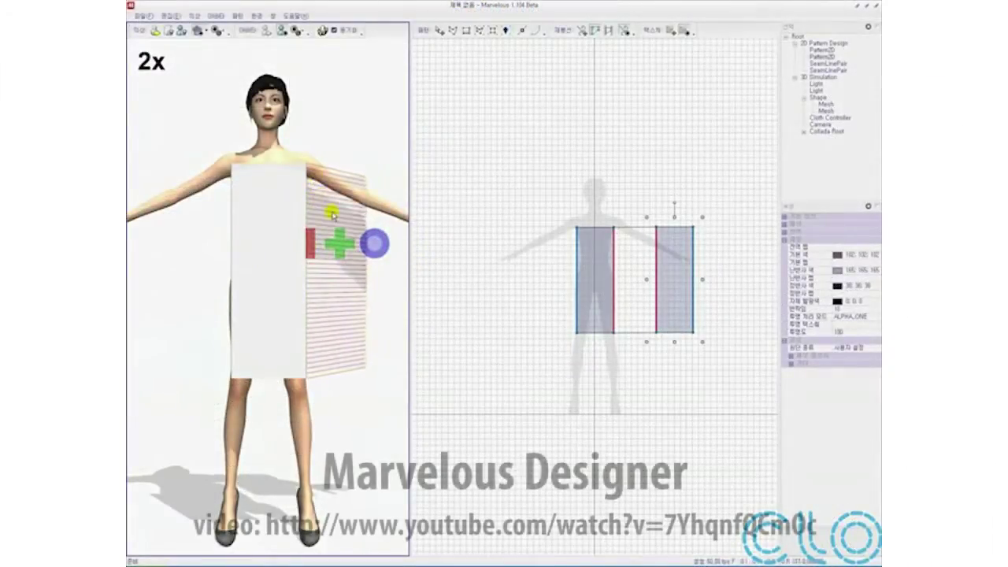
drag(332, 214, 209, 213)
click(156, 30)
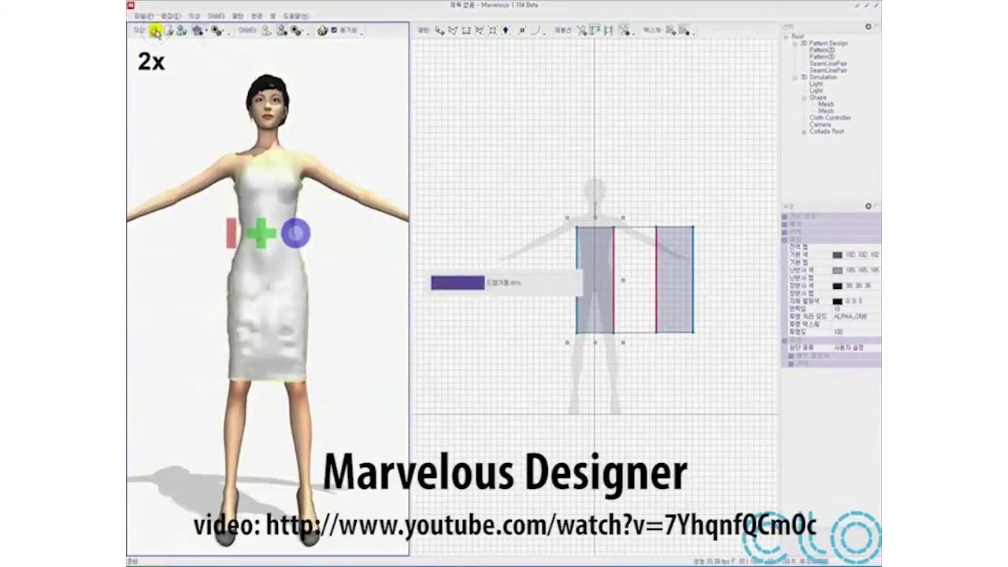
- Set the panels' elastic ratio and widen both rectangular pattern panels
click(439, 32)
click(838, 270)
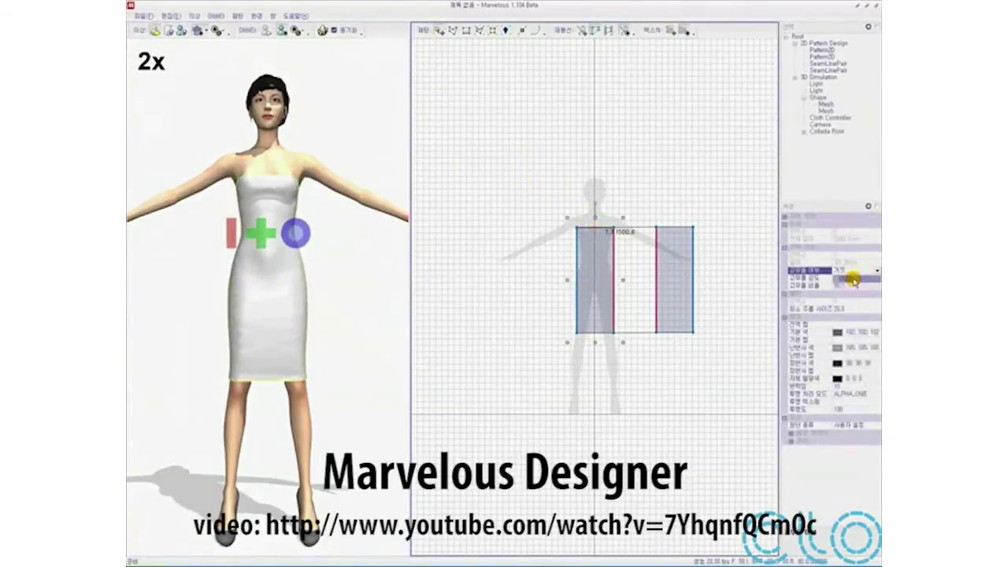
click(673, 268)
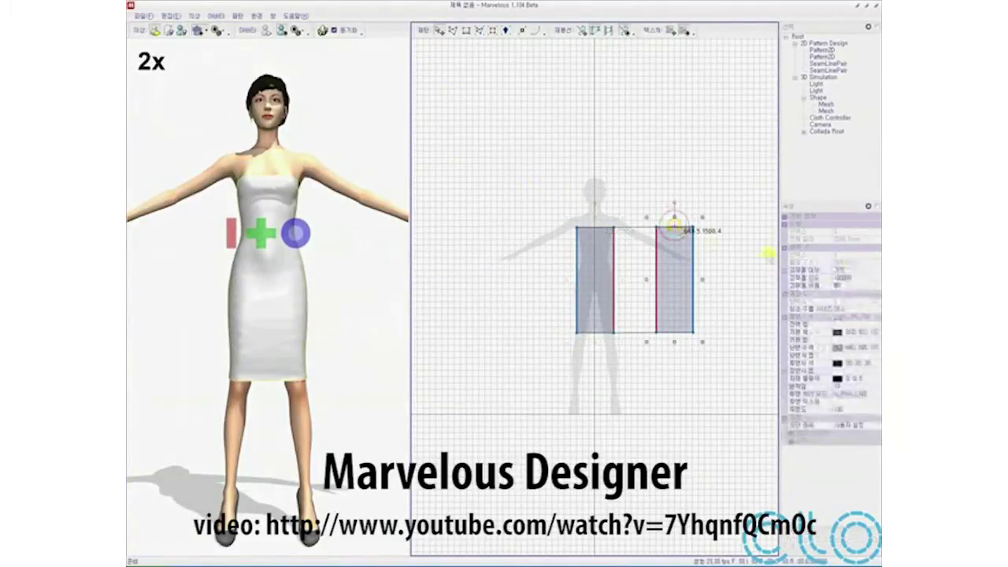
click(858, 285)
drag(550, 181, 718, 370)
drag(699, 279, 709, 279)
click(601, 310)
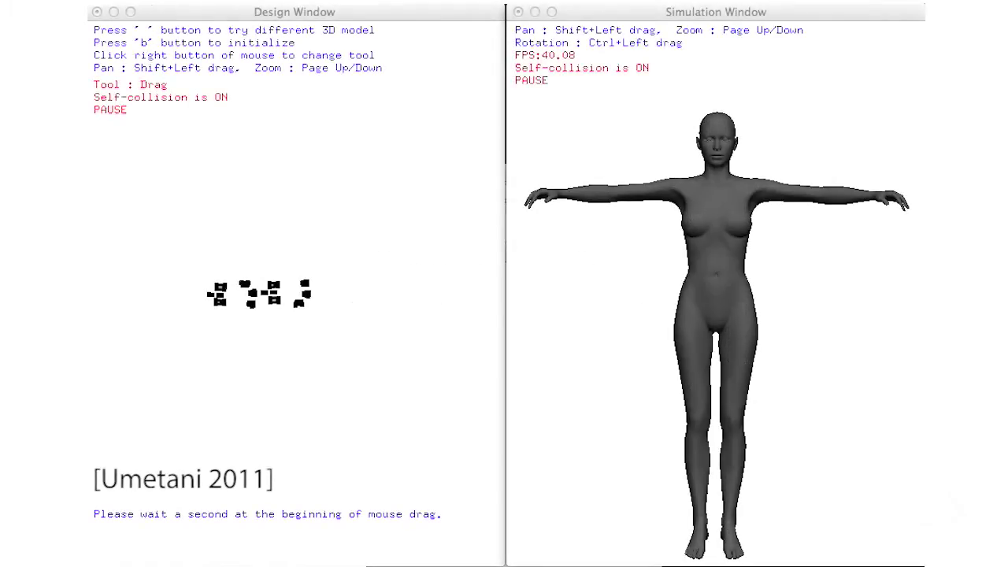
- Zoom in on the pattern panels and apply Drape All onto the mannequin
click(382, 355)
key(Page_Up)
key(Page_Up)
key(Page_Up)
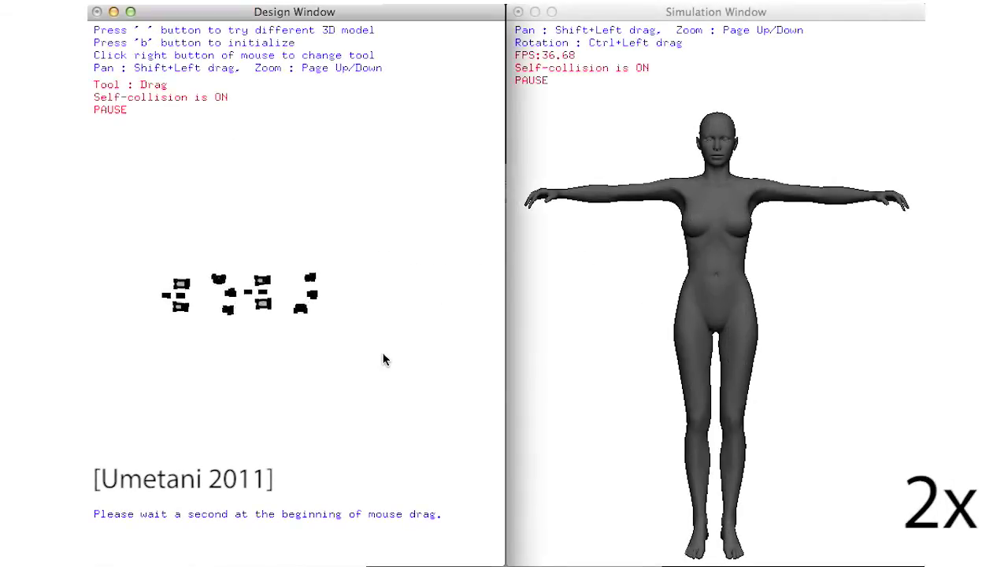
shift+drag(230, 220, 315, 220)
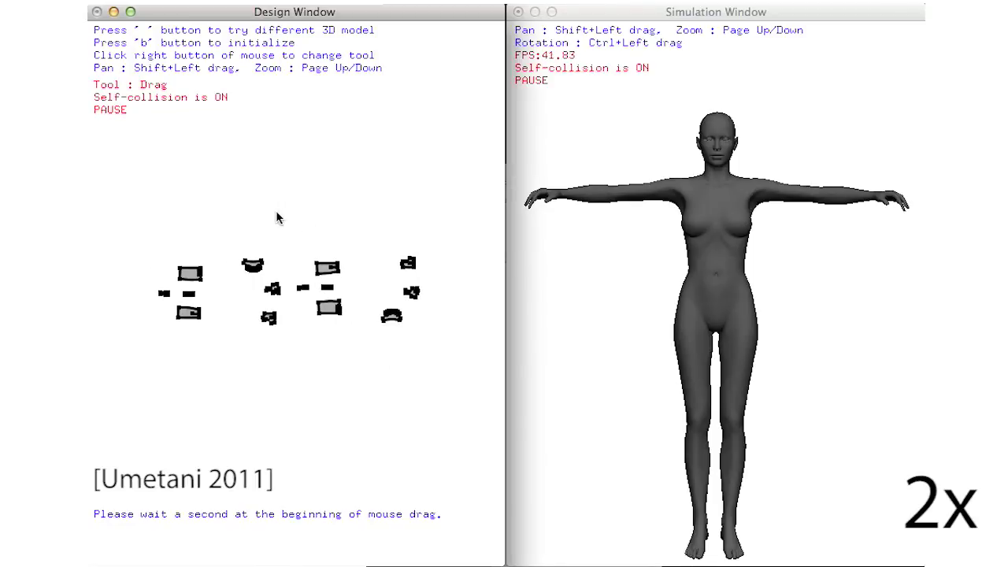
right_click(277, 211)
mouse_move(317, 274)
click(596, 383)
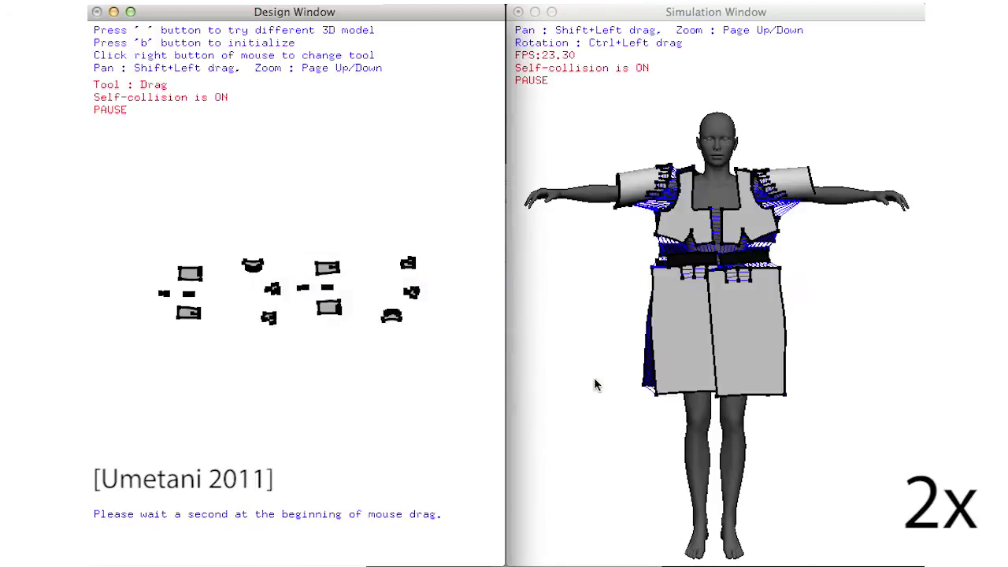
- Rotate to the figure's back, Drape All again, and unpause the simulation
ctrl+drag(579, 226, 699, 521)
right_click(520, 301)
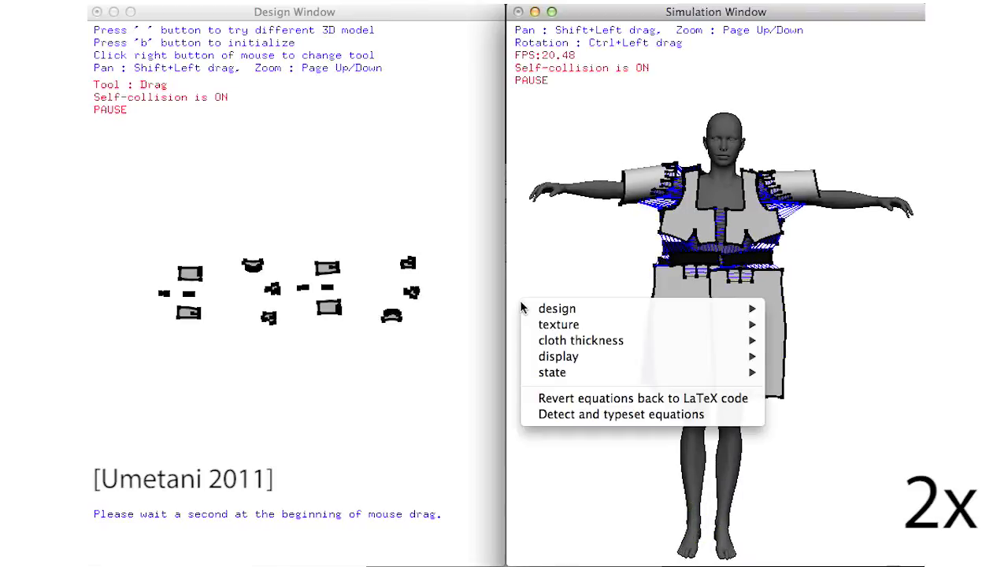
mouse_move(551, 376)
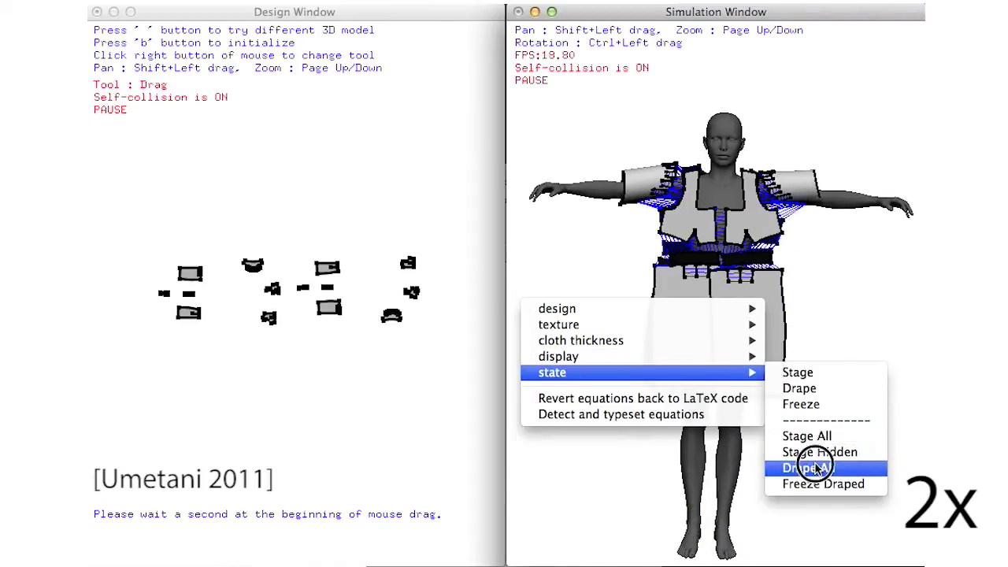
click(864, 467)
key(space)
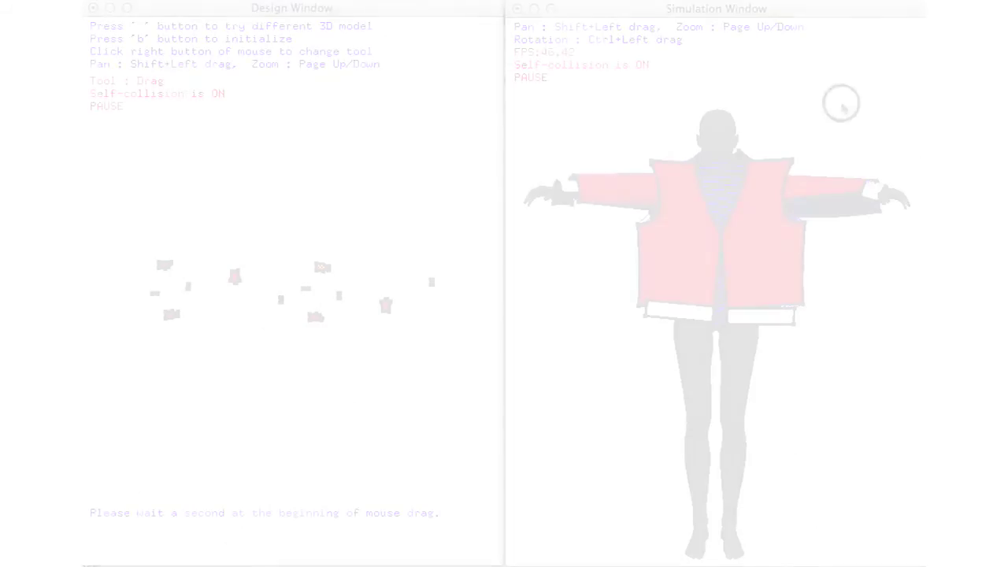
- Reposition the top red jacket panel and drape all jacket panels onto the mannequin
key(Page_Up)
key(Page_Up)
key(Page_Up)
key(Page_Up)
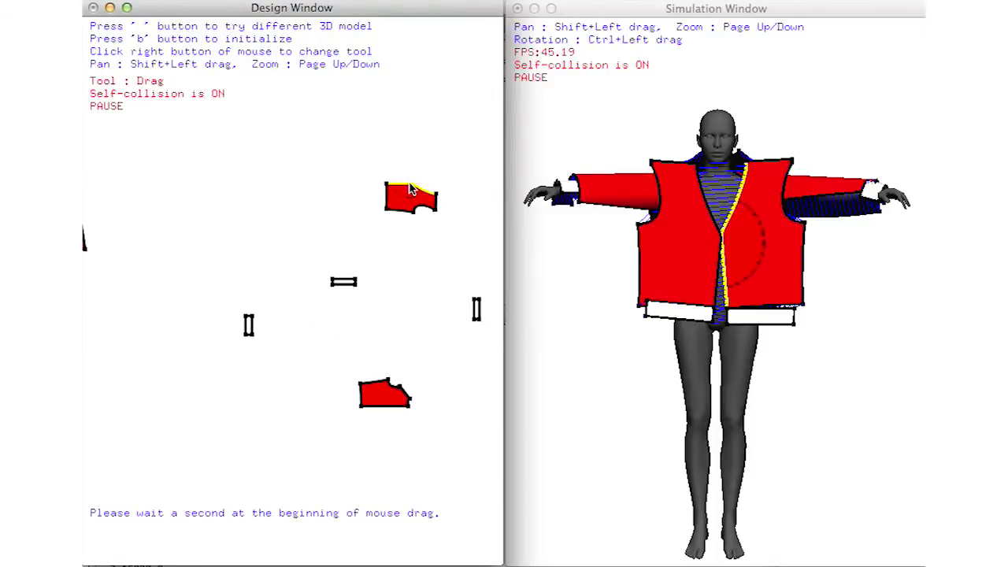
drag(410, 189, 252, 329)
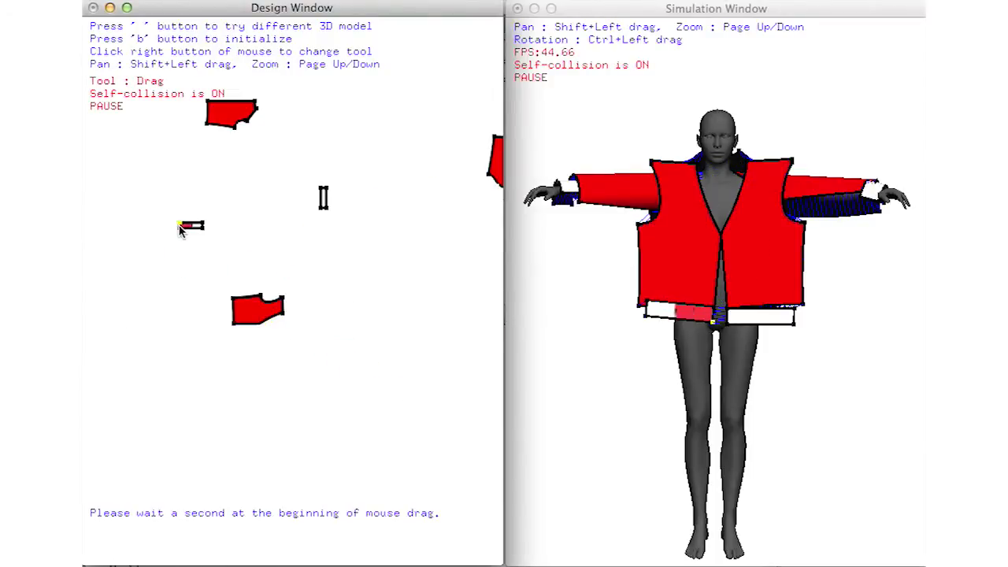
key(Page_Up)
key(Page_Down)
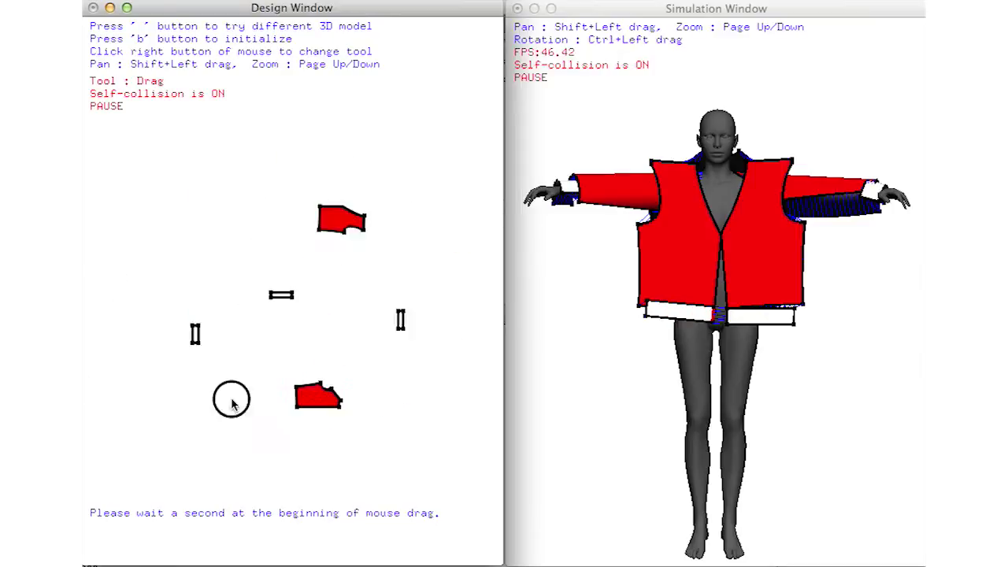
key(Page_Up)
key(Page_Up)
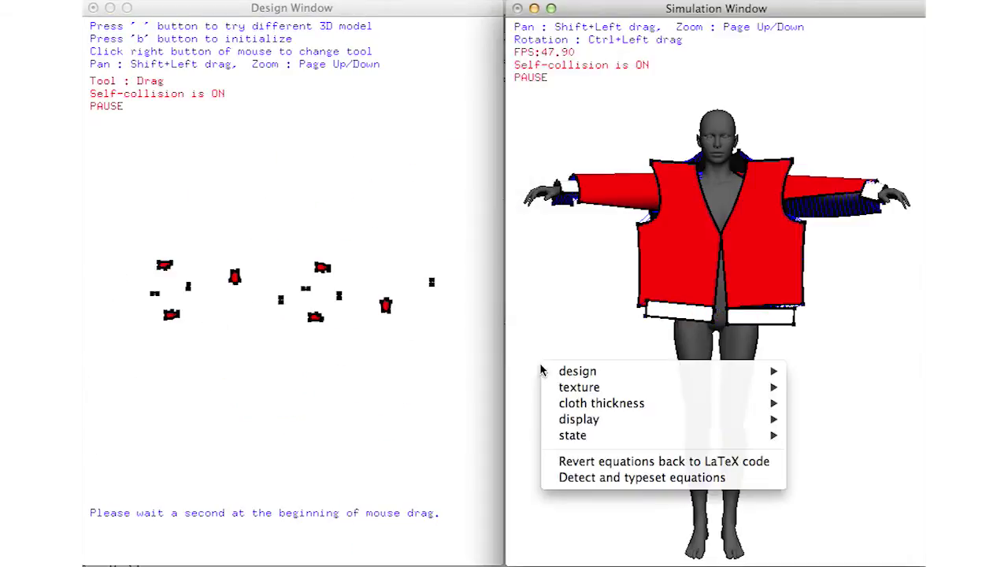
click(825, 532)
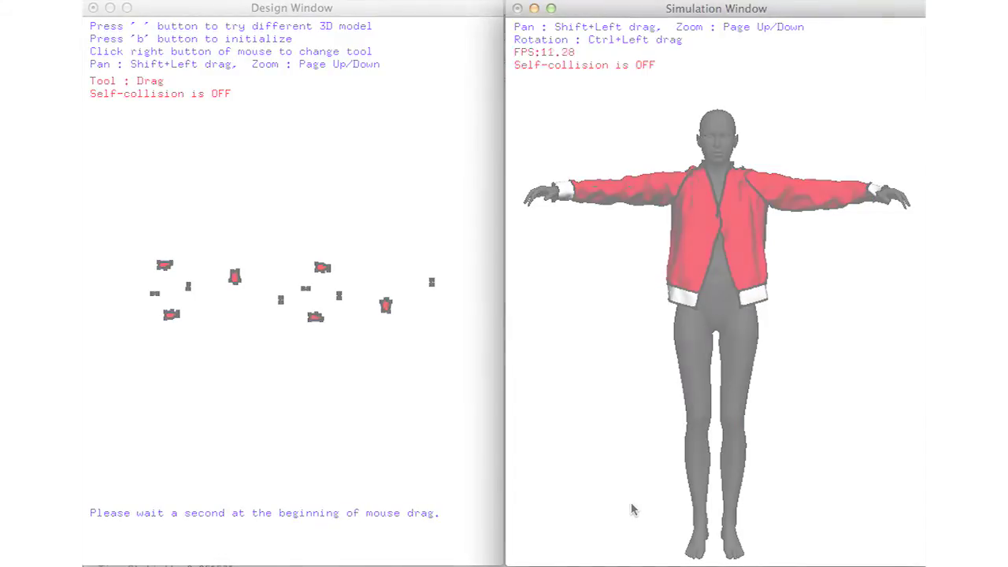